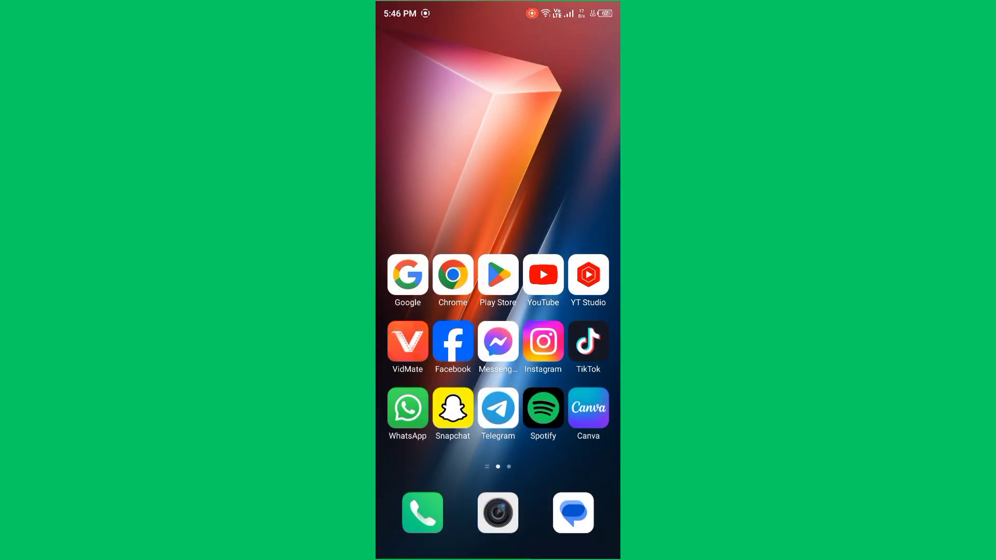
# Step: Open Settings from the next home page and check Wi-Fi is connected to FiberNet-bs-102
pyautogui.moveTo(576, 351); pyautogui.dragTo(420, 351)
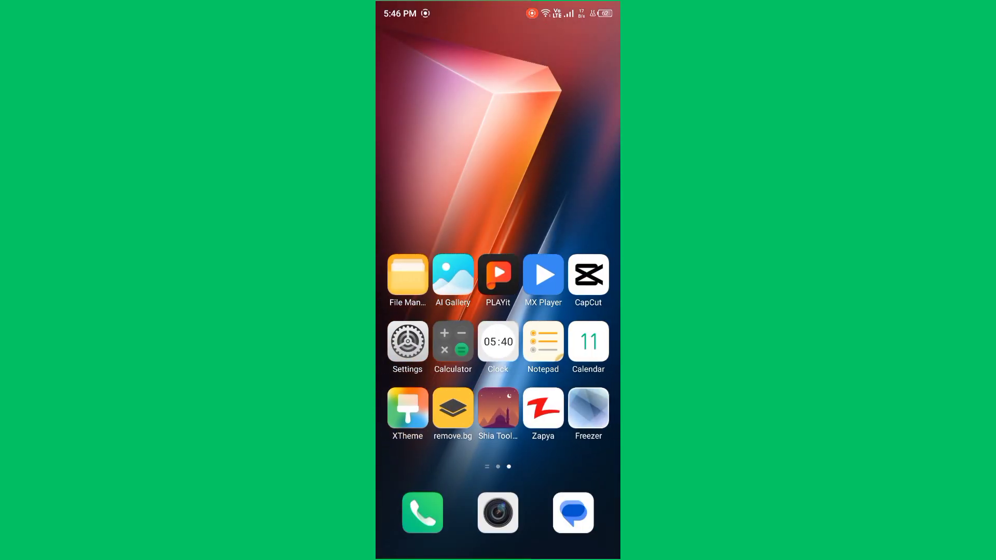
pyautogui.click(408, 342)
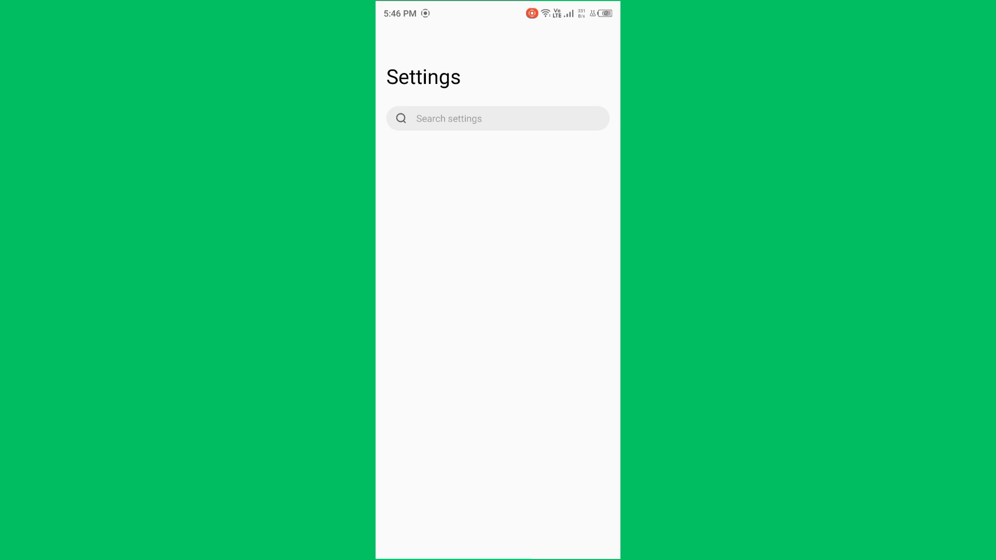
pyautogui.click(498, 258)
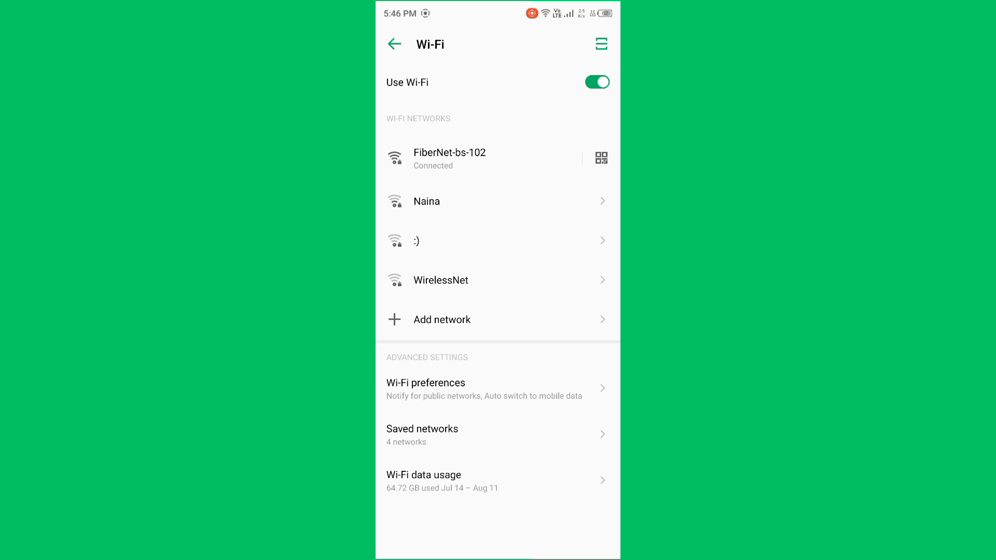
# Step: Close Settings and move between home pages to reach the Play Store
pyautogui.moveTo(499, 553); pyautogui.dragTo(498, 63)
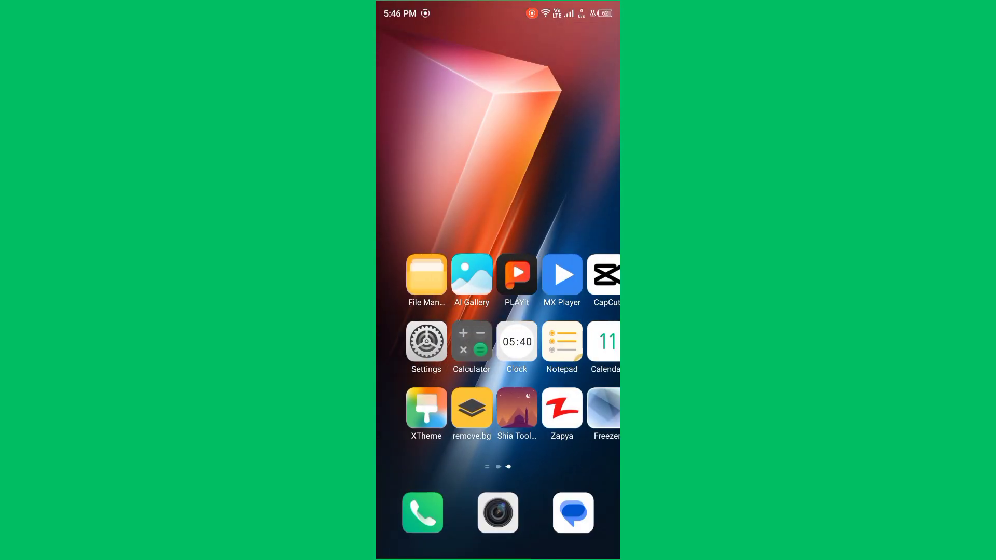
pyautogui.moveTo(420, 342); pyautogui.dragTo(576, 343)
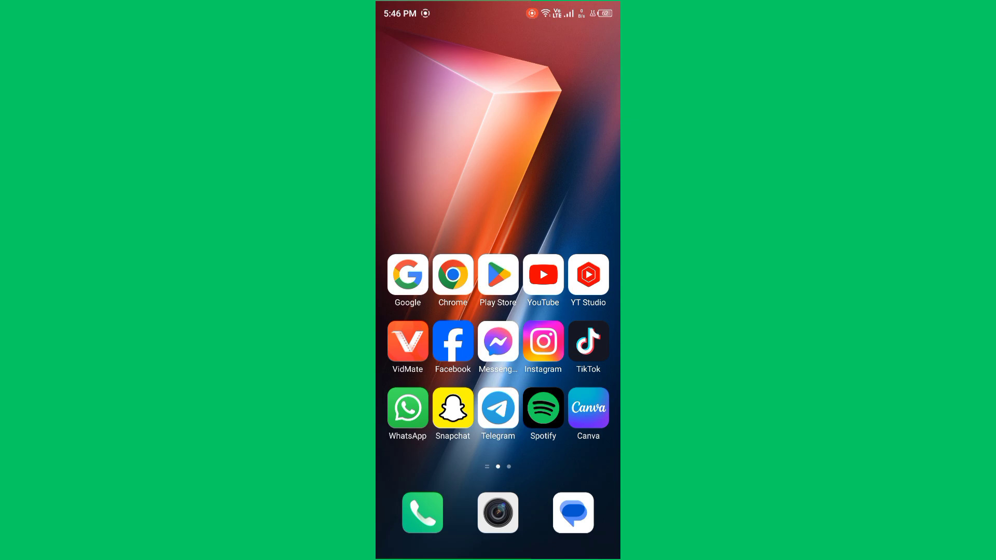
pyautogui.moveTo(576, 343)
pyautogui.mouseDown()
pyautogui.moveTo(420, 342)
pyautogui.moveTo(577, 342)
pyautogui.mouseUp()
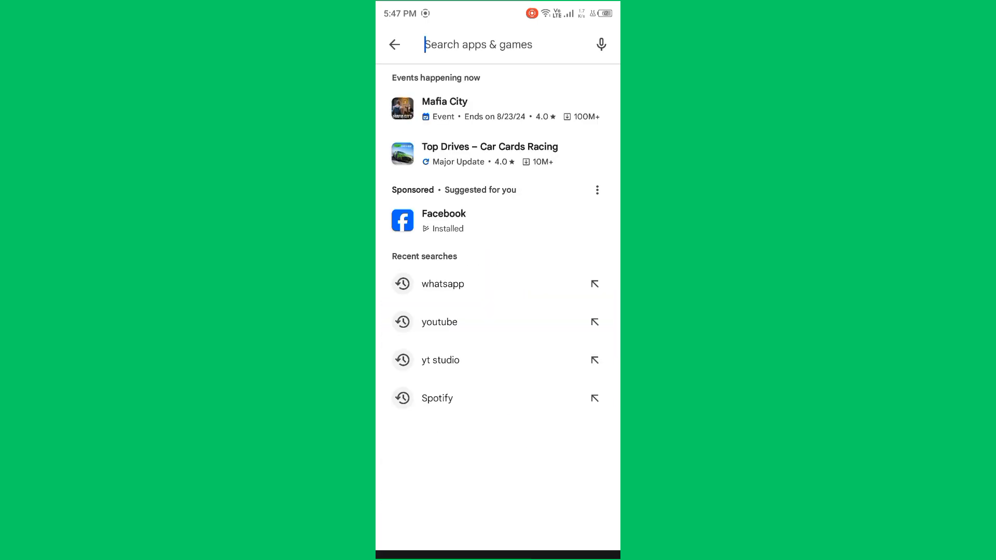
# Step: Rerun the recent 'whatsapp' search, confirm WhatsApp Messenger is installed, and return home
pyautogui.click(443, 283)
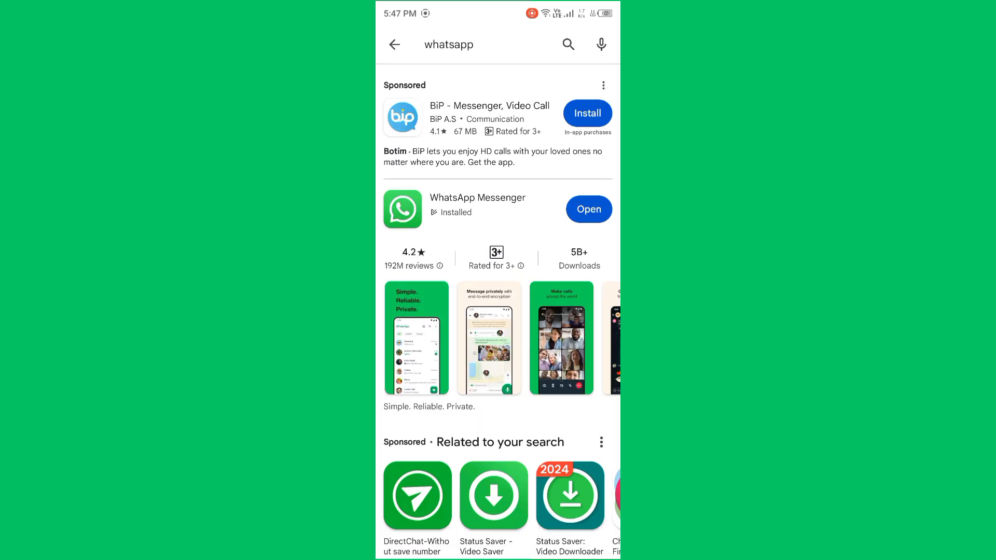
pyautogui.click(478, 210)
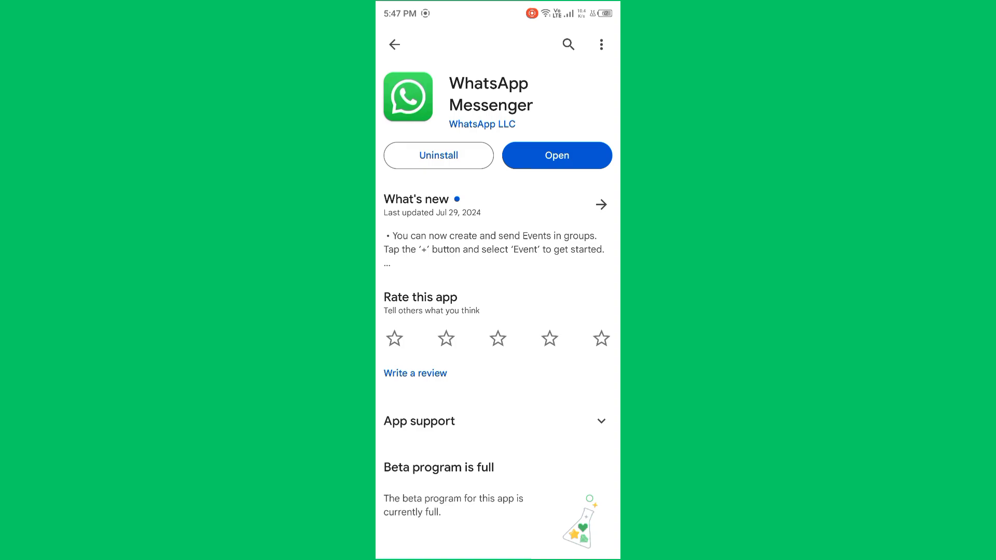
pyautogui.press('Home')
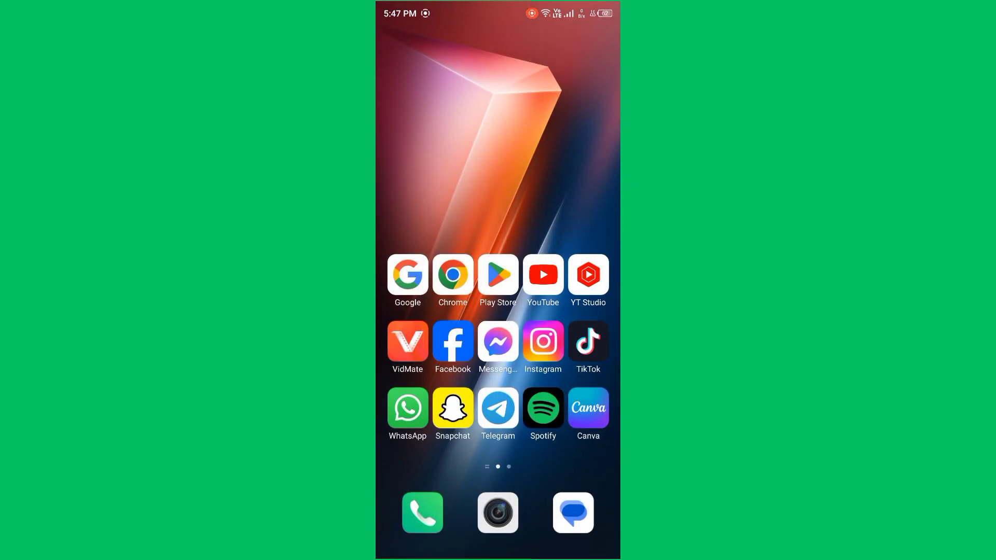
# Step: Open Settings > App management > App settings to list installed apps
pyautogui.moveTo(576, 342); pyautogui.dragTo(420, 343)
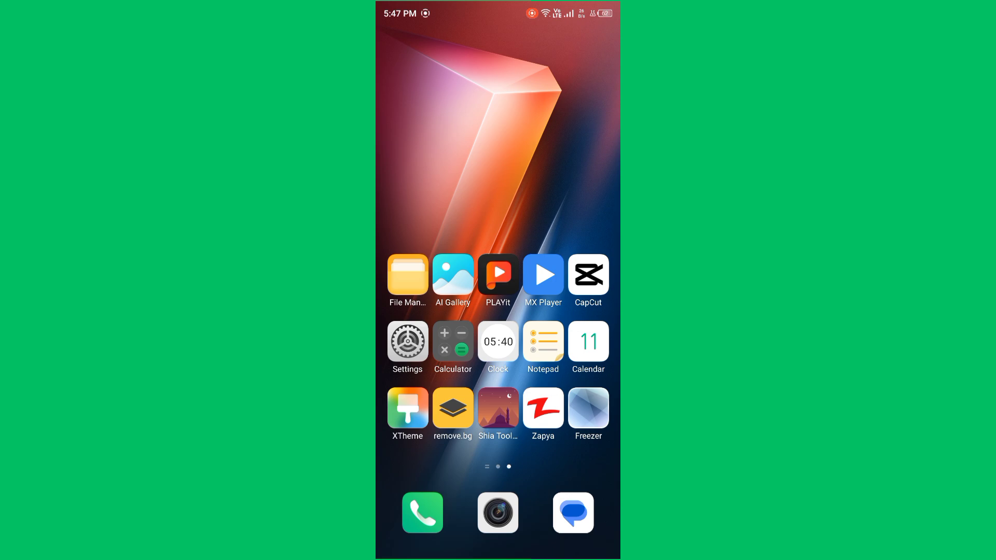
pyautogui.click(408, 342)
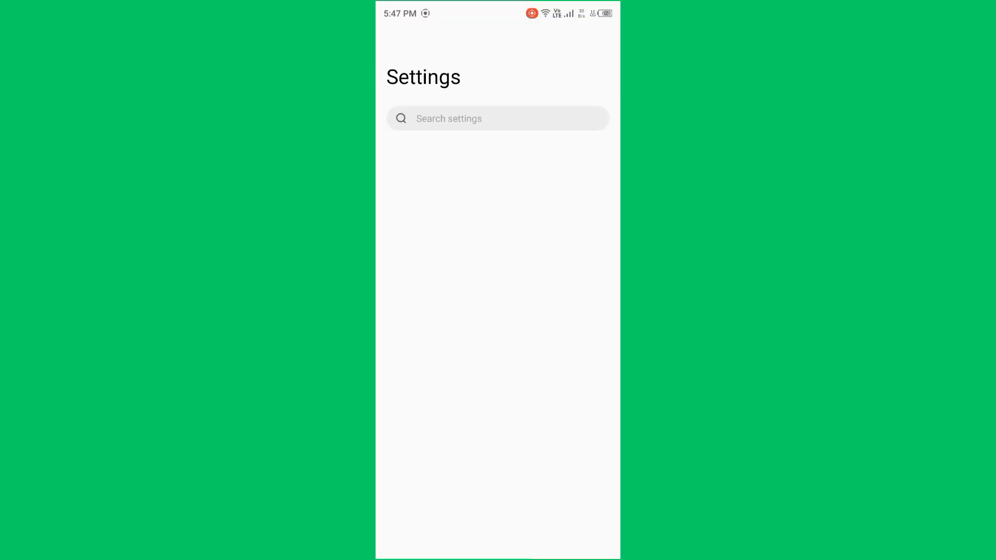
pyautogui.scroll(-1, 498, 311)
pyautogui.scroll(-5, 498, 312)
pyautogui.scroll(-3, 498, 311)
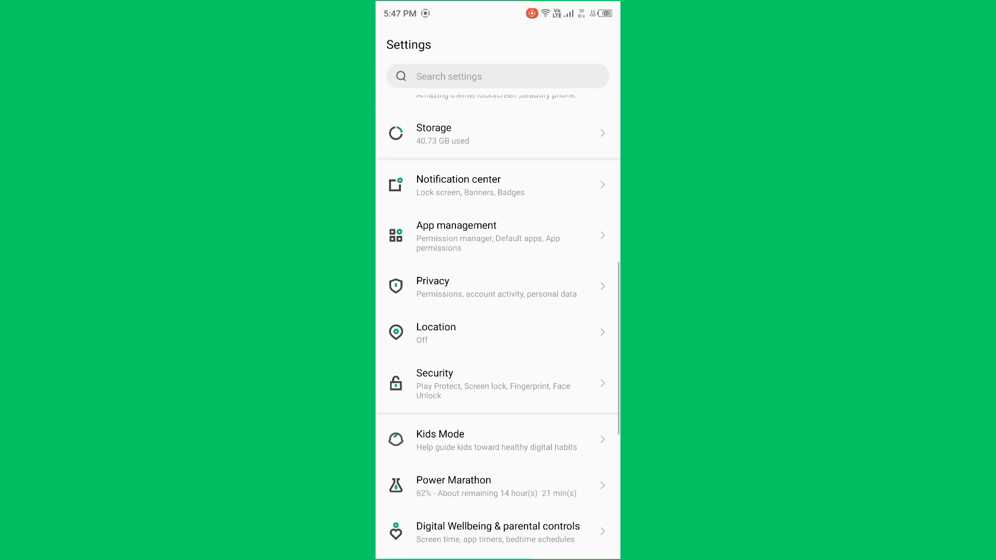
pyautogui.click(498, 236)
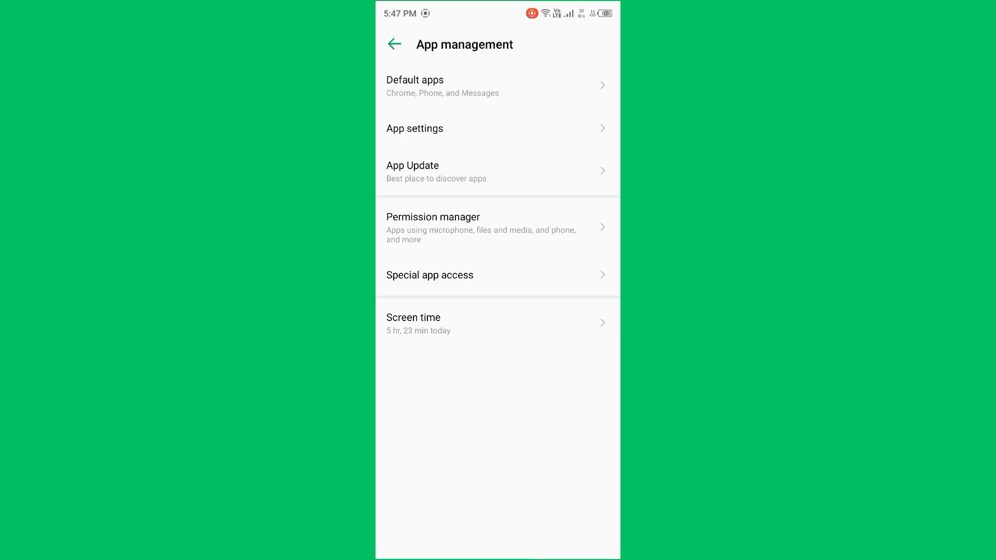
pyautogui.click(498, 128)
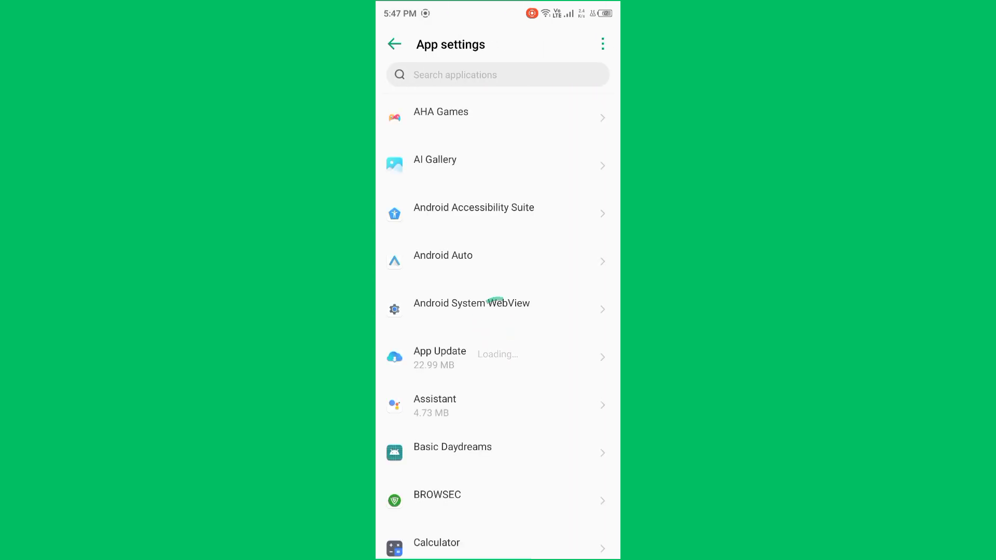
pyautogui.moveTo(498, 405); pyautogui.dragTo(498, 117)
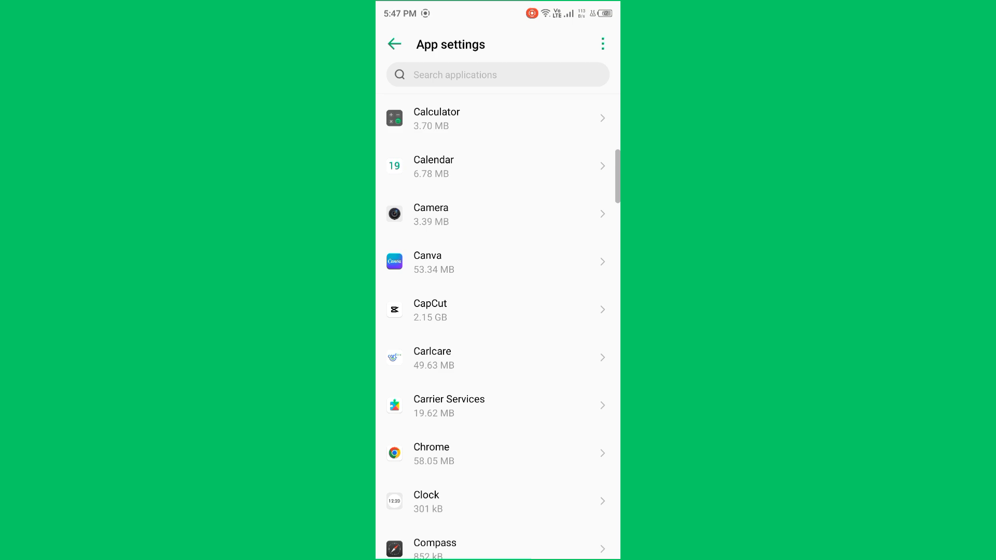
pyautogui.scroll(-5, 499, 312)
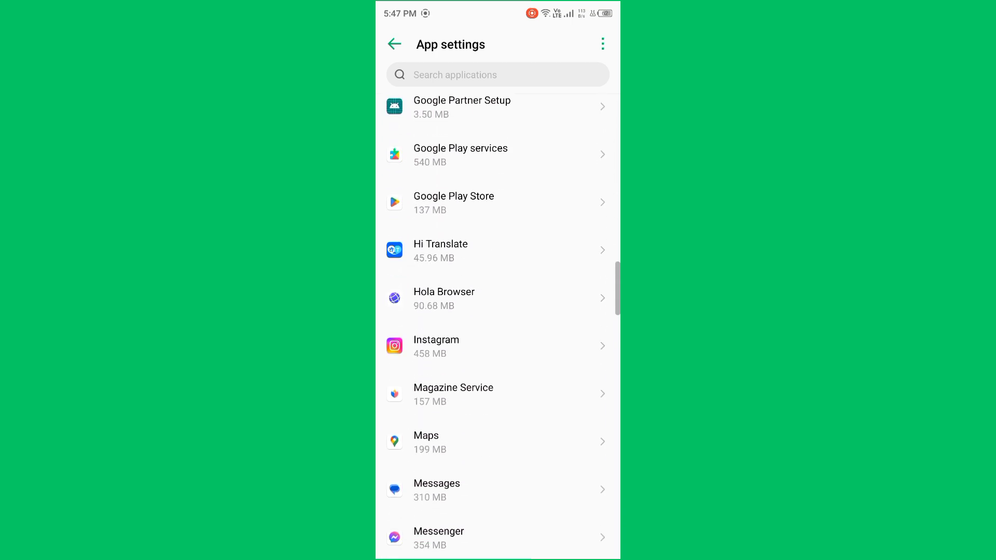
pyautogui.scroll(-5, 498, 312)
pyautogui.scroll(-4, 498, 312)
pyautogui.scroll(-4, 498, 311)
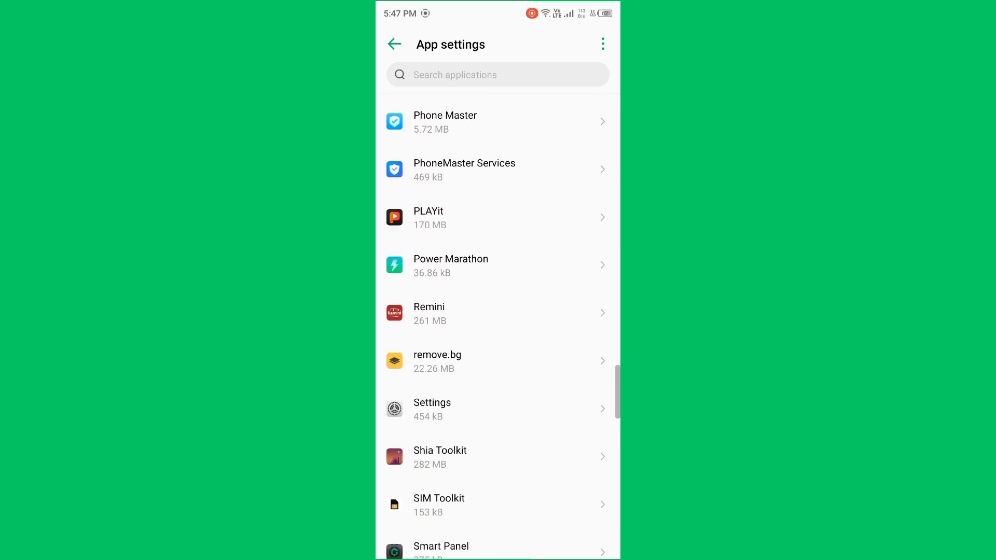
pyautogui.scroll(-4, 498, 312)
pyautogui.scroll(-4, 498, 311)
pyautogui.scroll(-4, 498, 312)
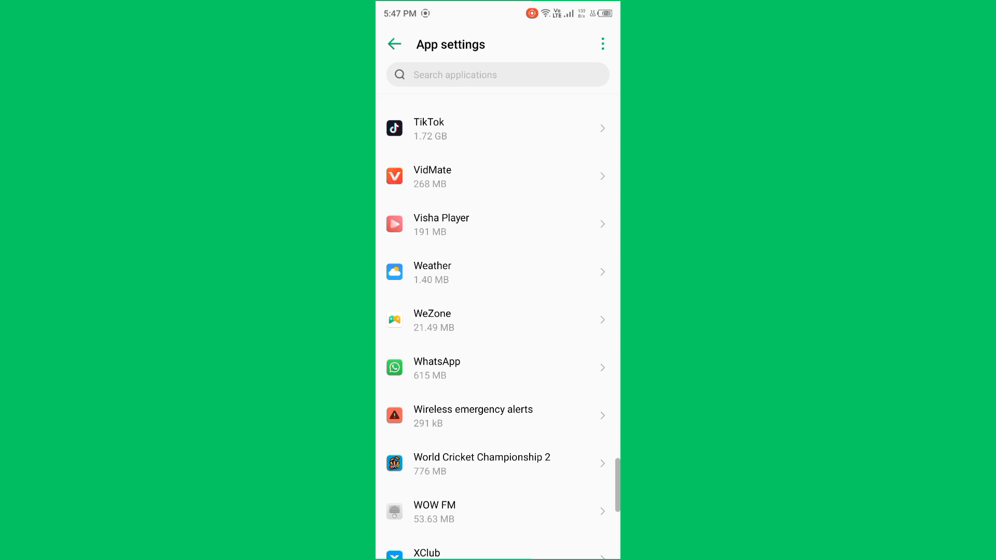
pyautogui.scroll(-3, 498, 312)
# Step: Clear WhatsApp's storage (471 MB user data) from its Storage & cache page
pyautogui.click(483, 210)
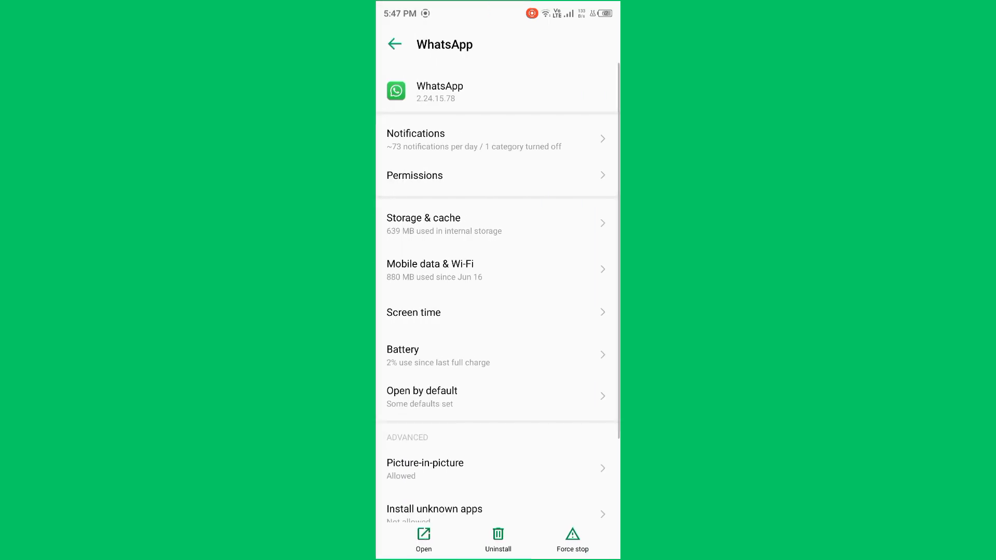
pyautogui.click(490, 236)
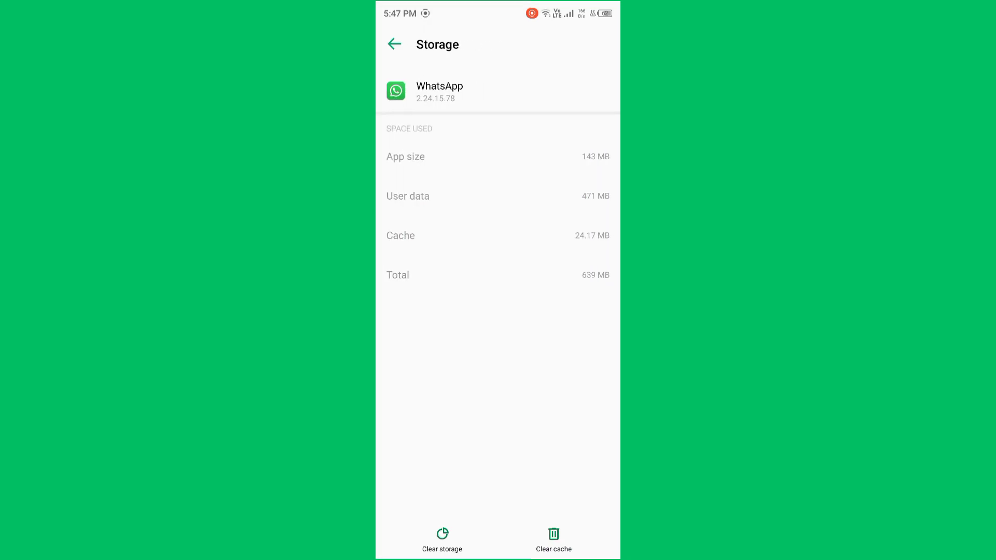
pyautogui.click(442, 539)
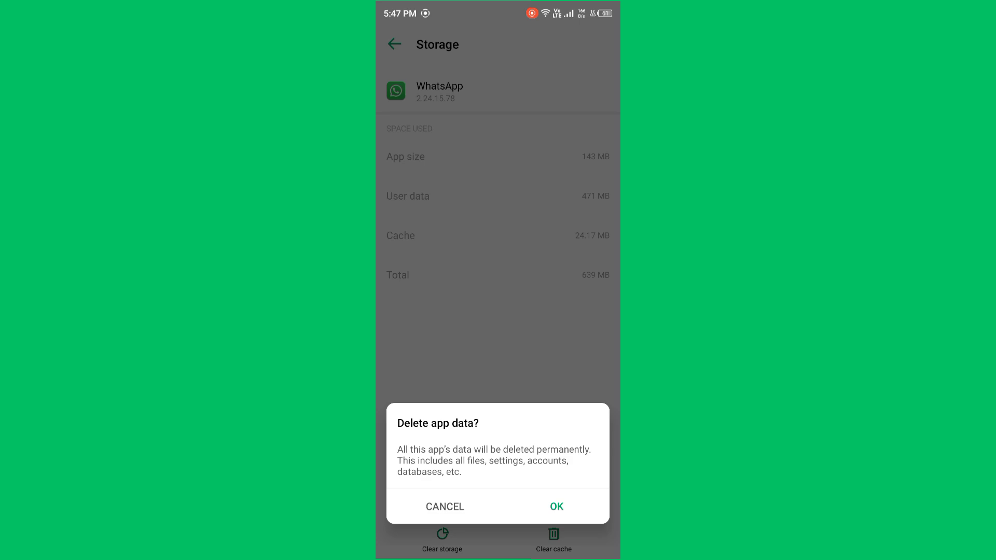
pyautogui.click(557, 507)
# Step: Close Settings and swipe back to the home page with File Manager, Settings and Calculator
pyautogui.moveTo(498, 554); pyautogui.dragTo(499, 311)
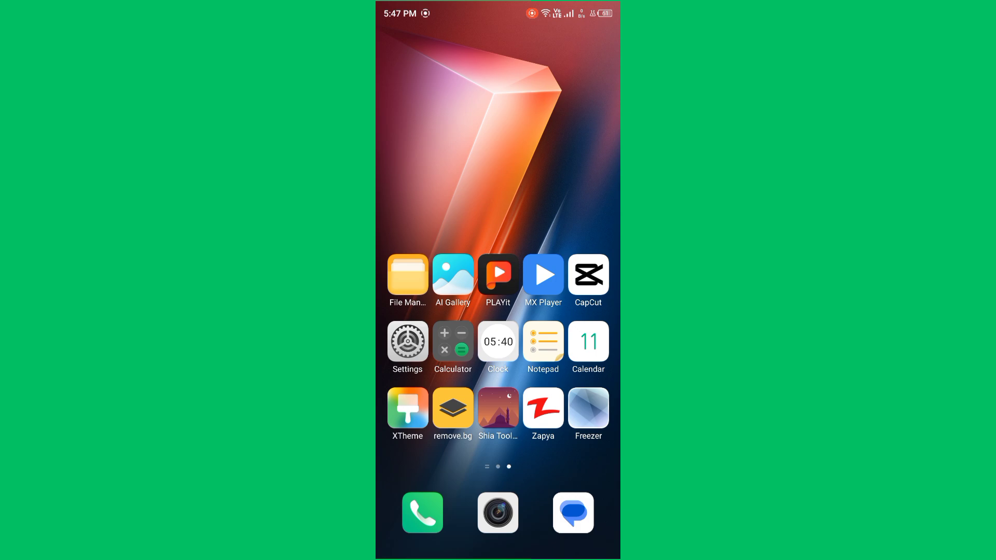
pyautogui.moveTo(421, 350); pyautogui.dragTo(576, 350)
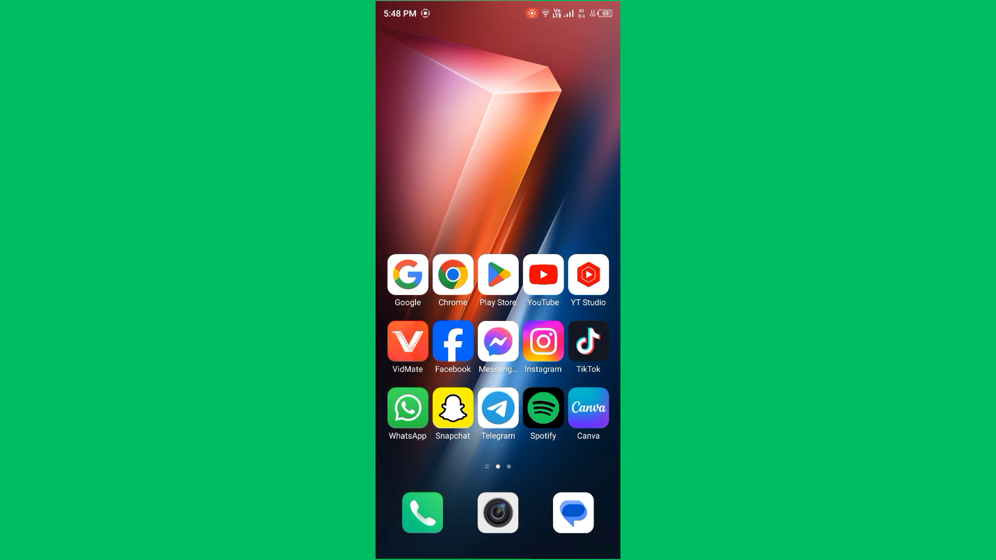
pyautogui.moveTo(576, 351); pyautogui.dragTo(420, 350)
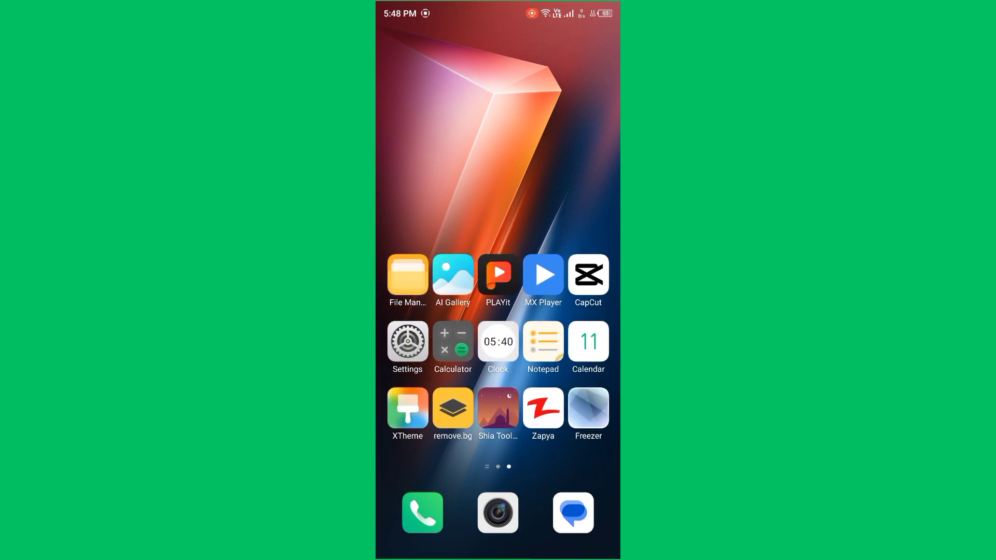